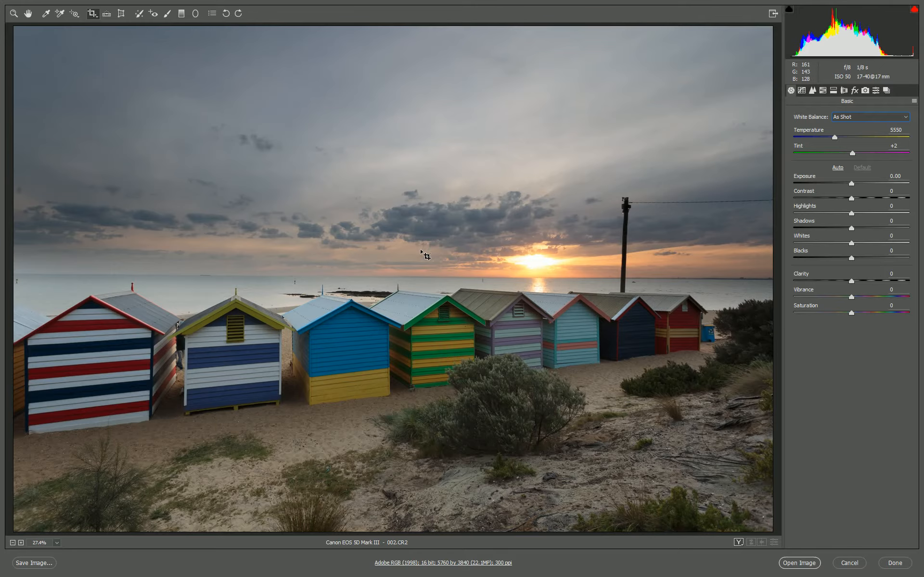
Step: Sample several spots on the striped huts with the White Balance tool, and restore the As Shot white balance
click(46, 14)
click(250, 376)
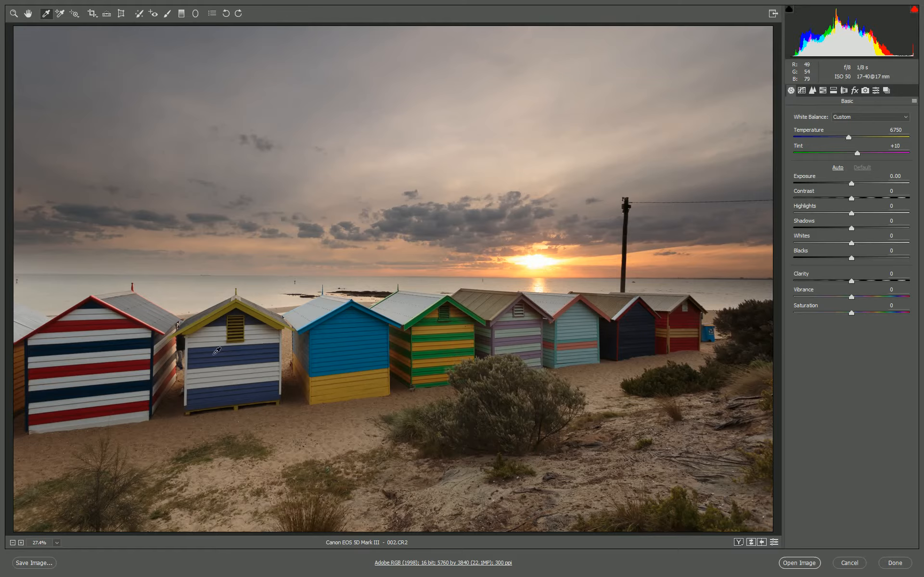
click(273, 336)
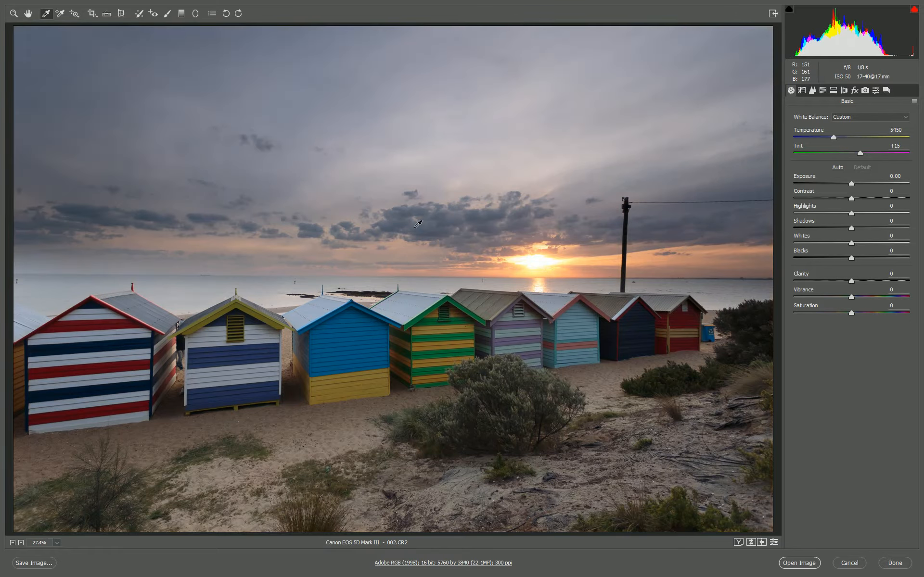
click(92, 369)
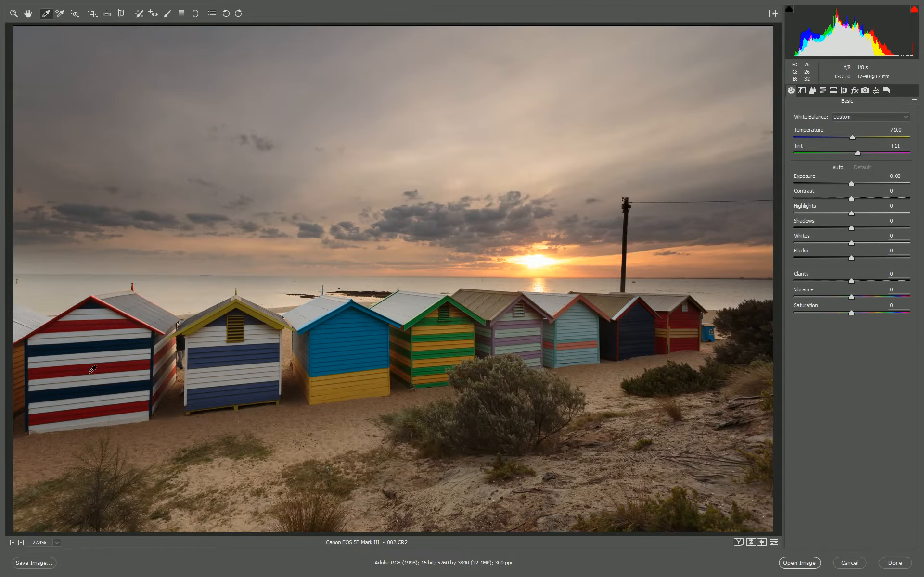
click(229, 384)
click(270, 338)
click(217, 343)
click(869, 118)
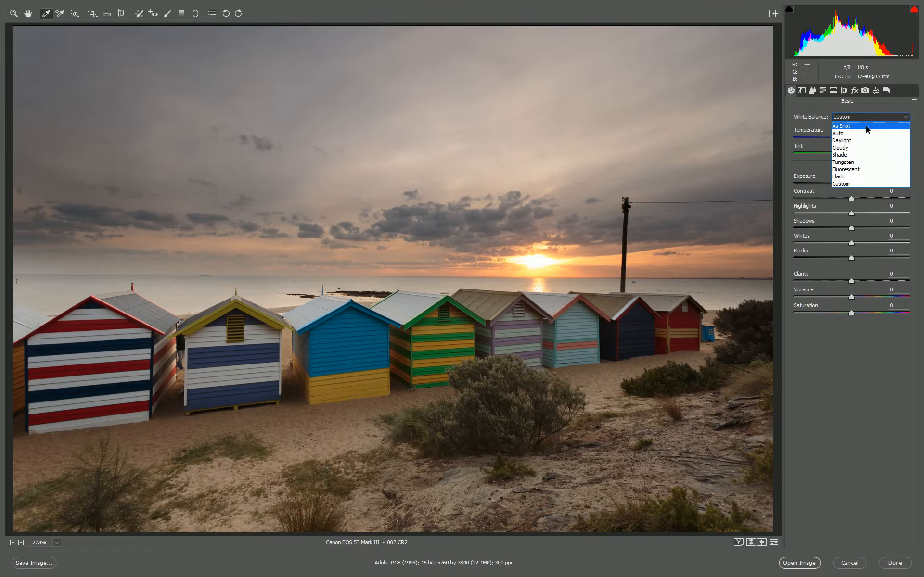
click(862, 126)
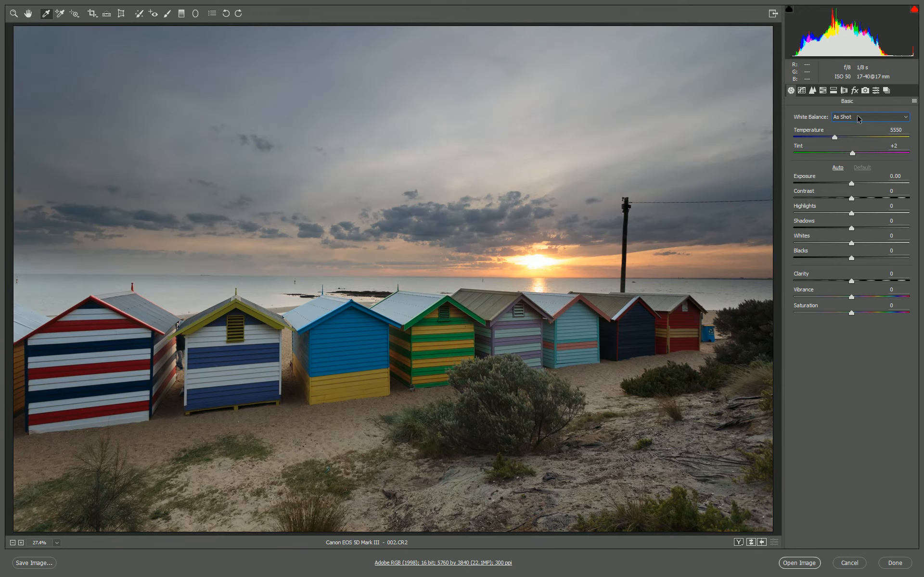
Step: Try the Auto, Daylight, Cloudy and Shade white balance presets on the photo, and return to As Shot
click(858, 118)
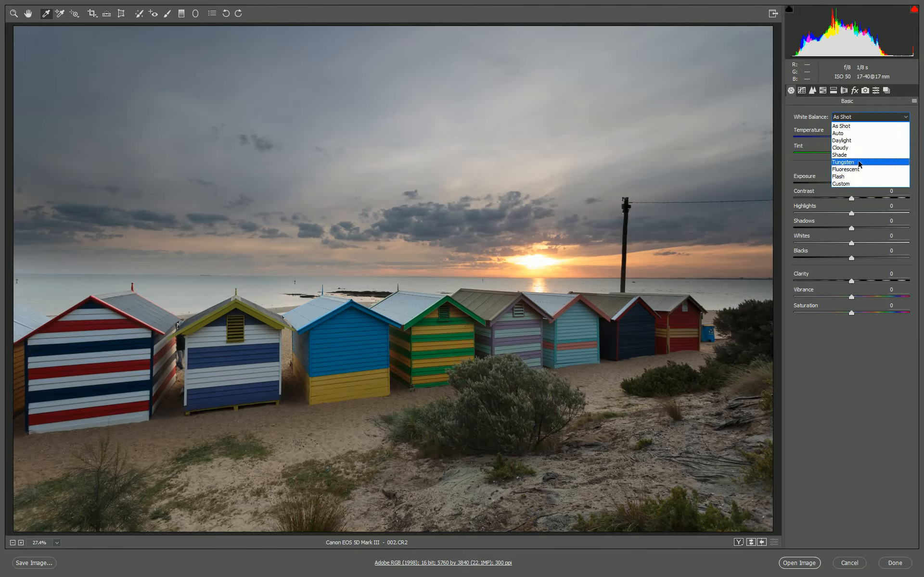
click(845, 135)
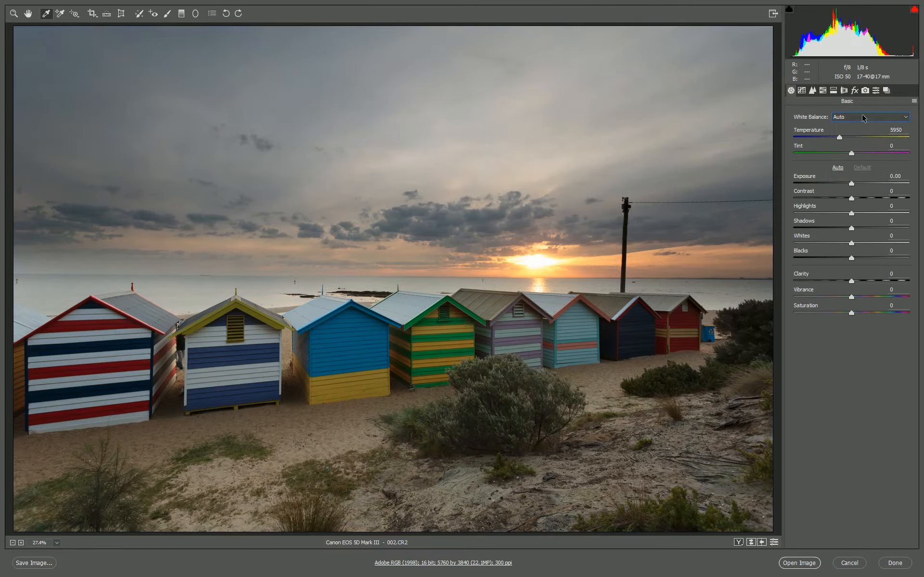
click(865, 117)
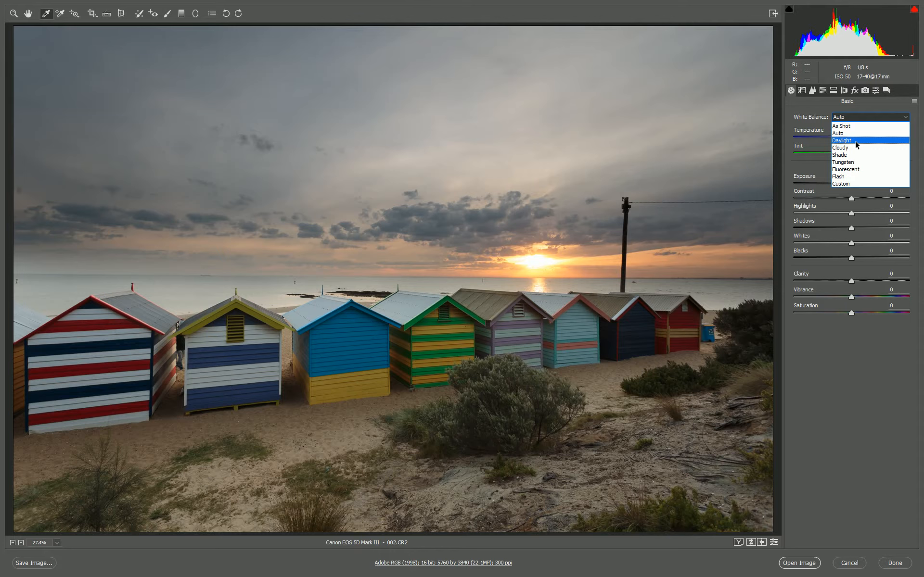
click(857, 141)
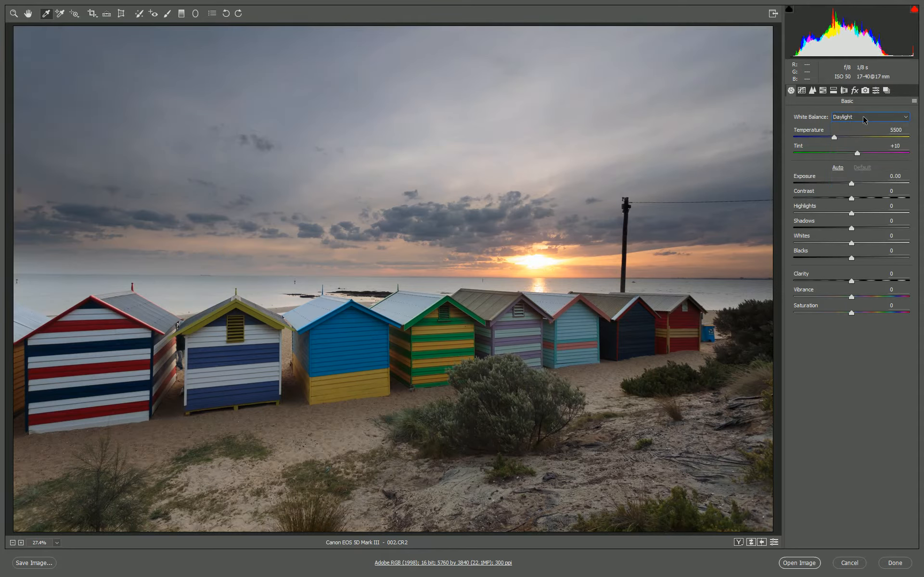
click(865, 119)
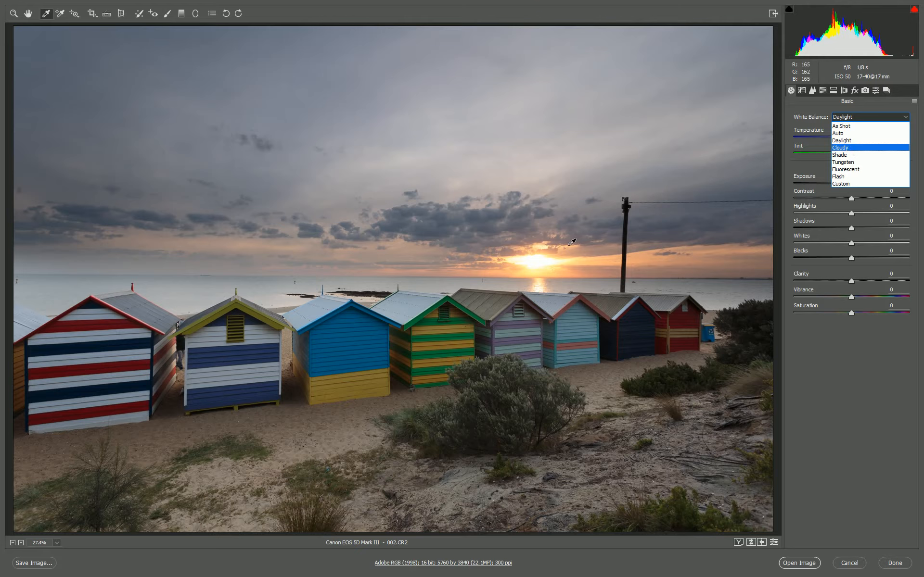
click(863, 150)
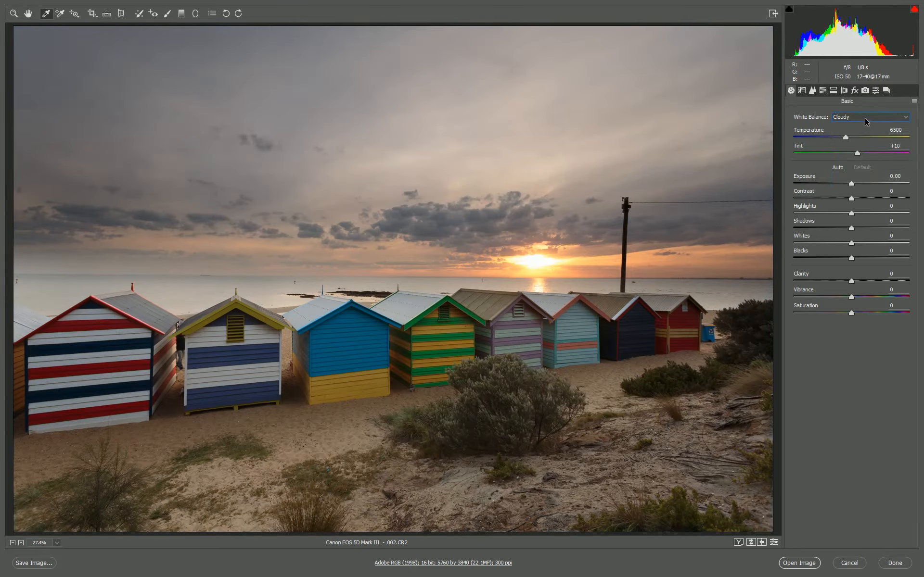
click(866, 119)
click(856, 155)
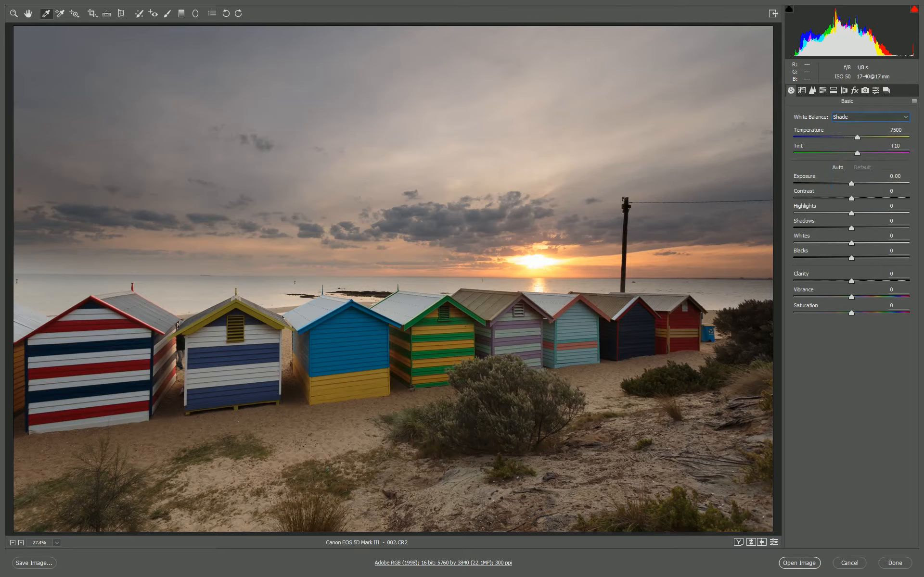
click(867, 118)
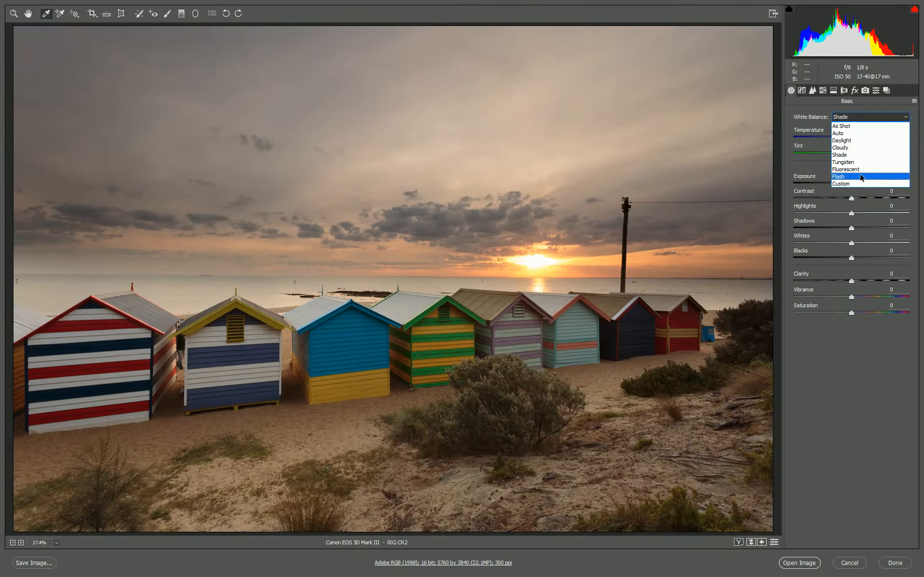
click(864, 118)
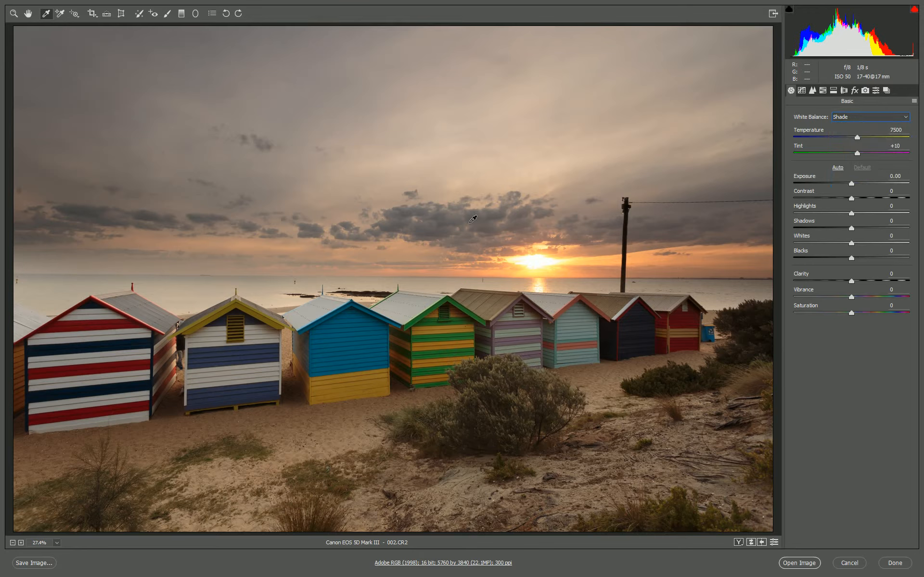
click(870, 117)
click(850, 126)
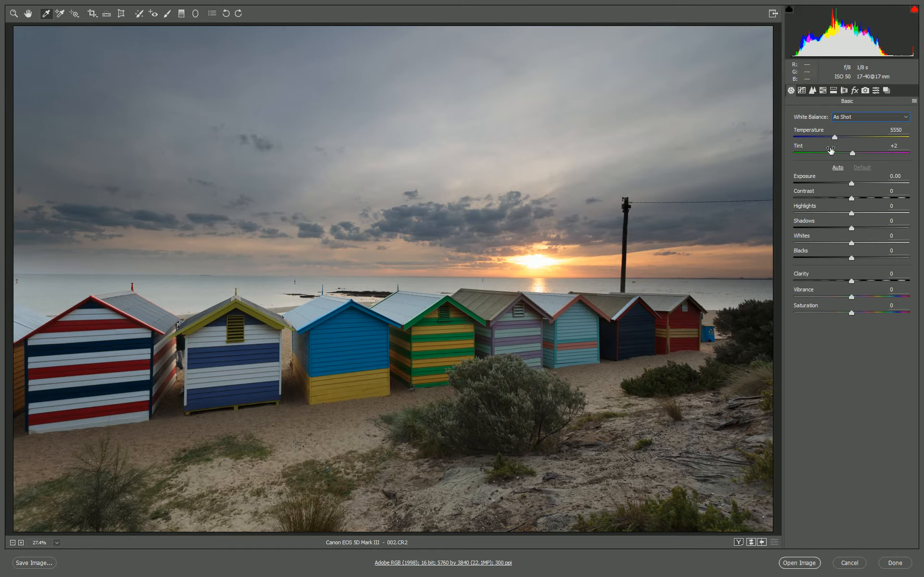
Step: Try a custom white balance with temperature 7150 and tint +10, and reset it to As Shot
drag(835, 139, 853, 142)
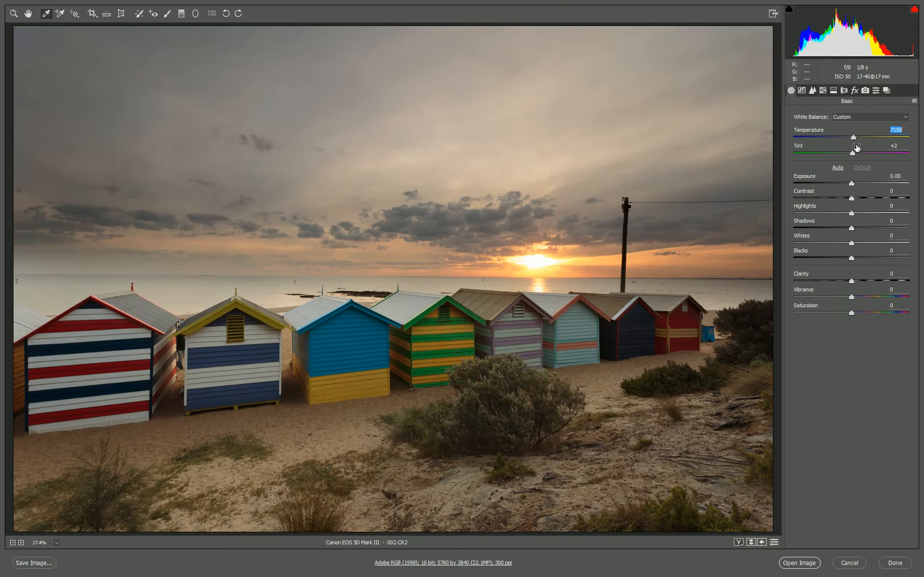
drag(853, 154, 849, 155)
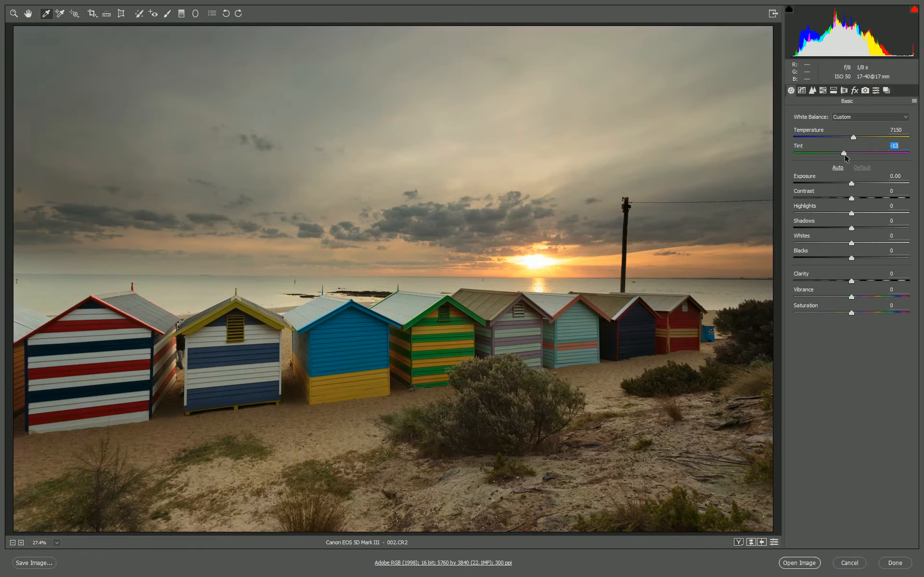
mouse_move(846, 155)
mouse_down()
mouse_move(869, 155)
mouse_move(857, 155)
mouse_up()
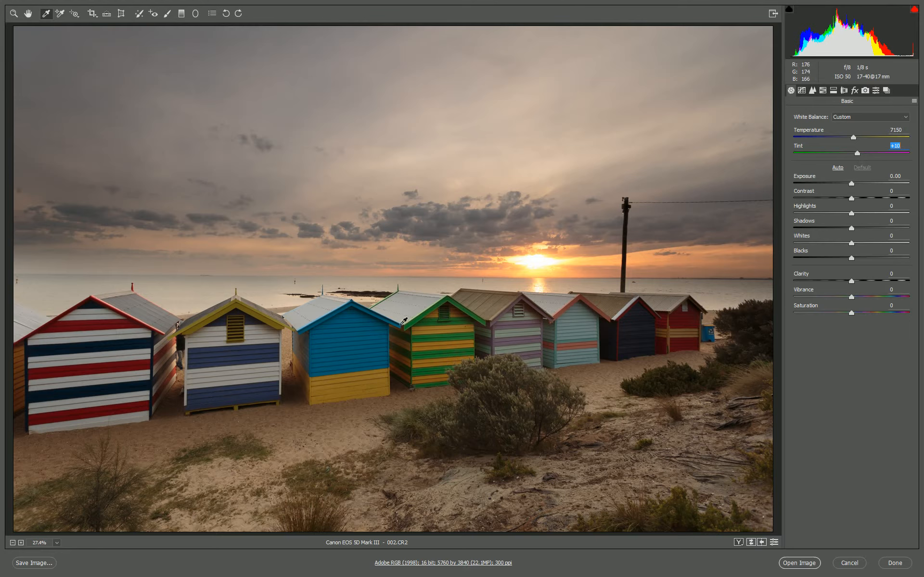
click(866, 120)
click(868, 125)
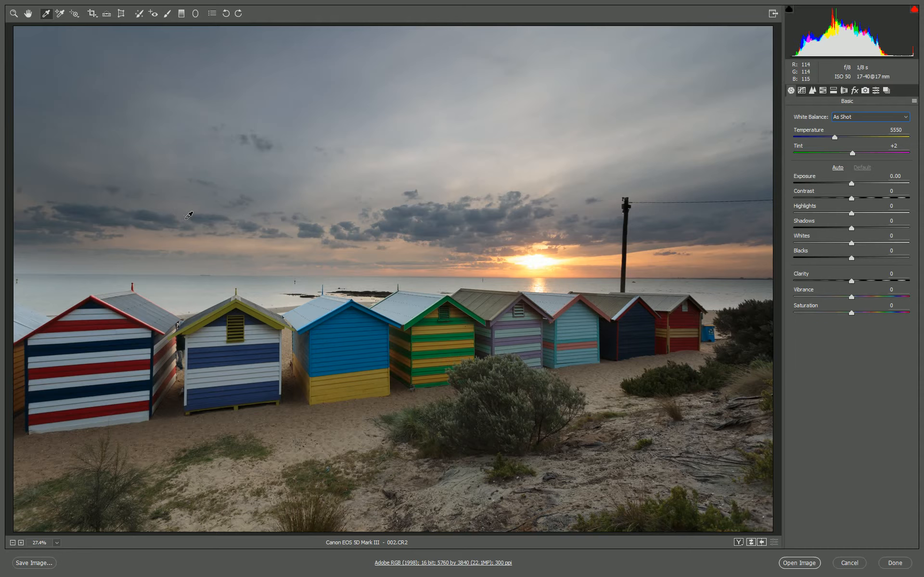
Step: Crop the photo to a slightly rotated area of about 485 by 131 pixels inside the second hut's white boards
click(93, 15)
drag(198, 371, 207, 393)
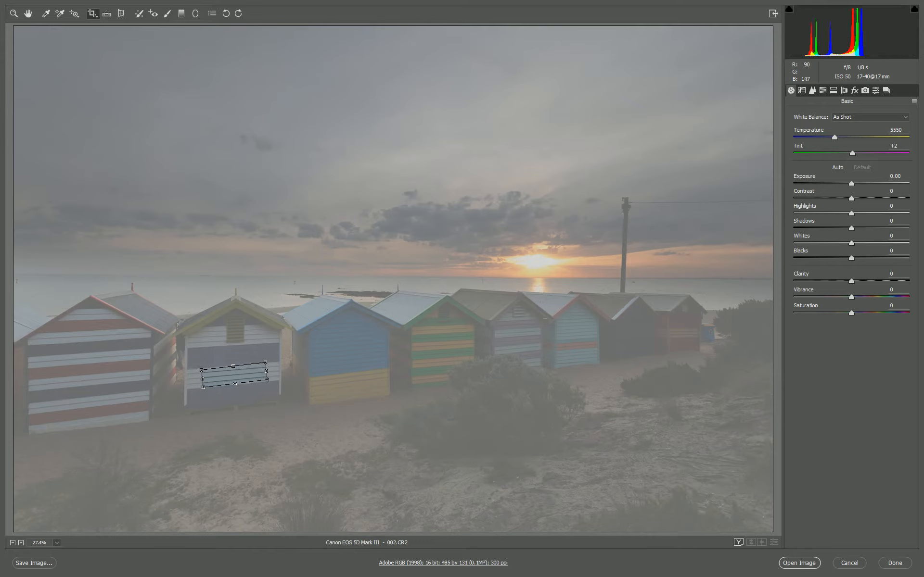
drag(274, 362, 276, 364)
drag(272, 385, 273, 385)
key(Return)
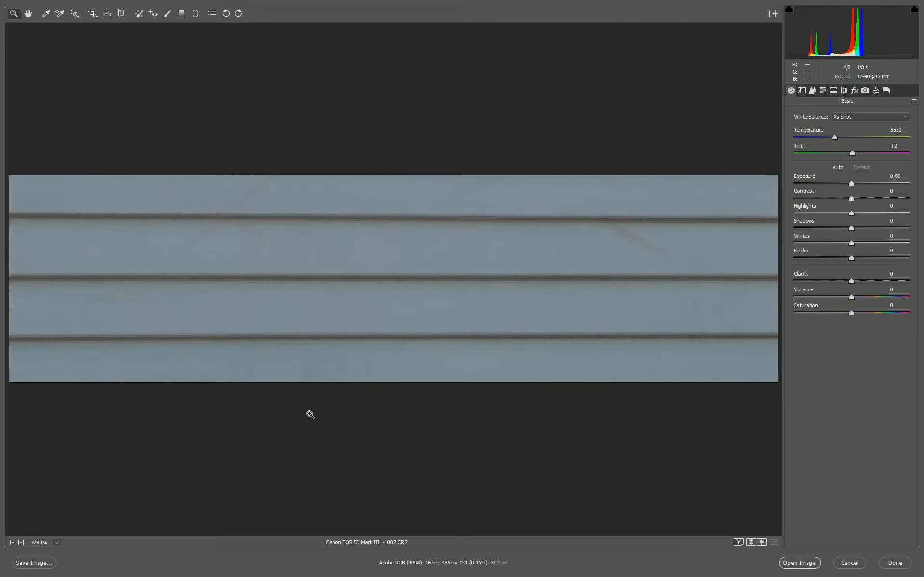